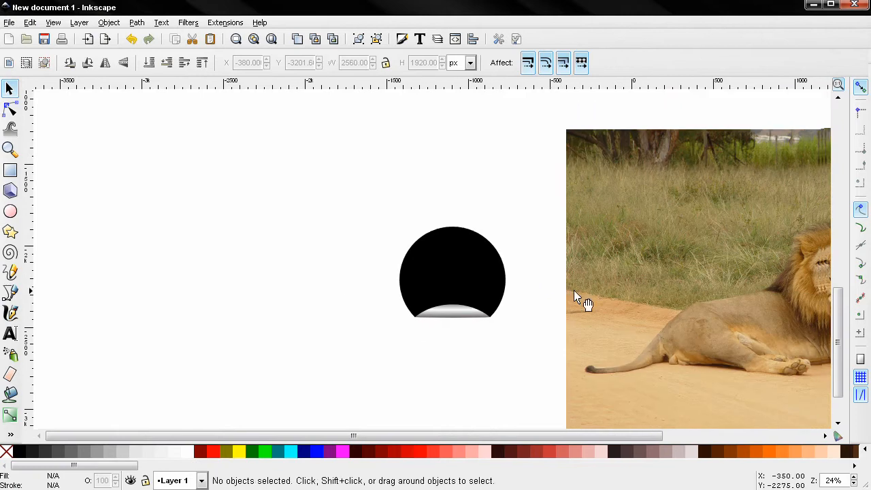
{"action": "scroll", "coordinate": [394, 285], "scroll_direction": "down", "scroll_amount": 2}
{"action": "scroll", "coordinate": [398, 286], "scroll_direction": "right", "scroll_amount": 2}
{"action": "scroll", "coordinate": [398, 287], "scroll_direction": "up", "scroll_amount": 1}
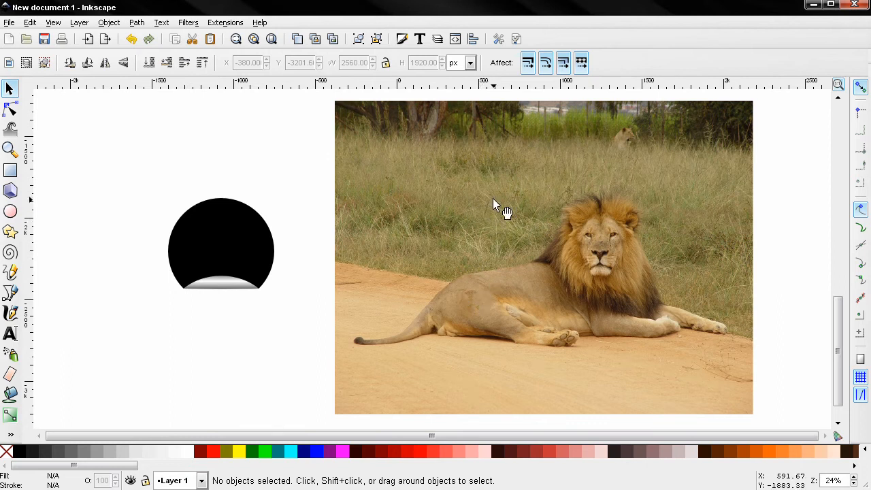
{"action": "left_click", "coordinate": [9, 23]}
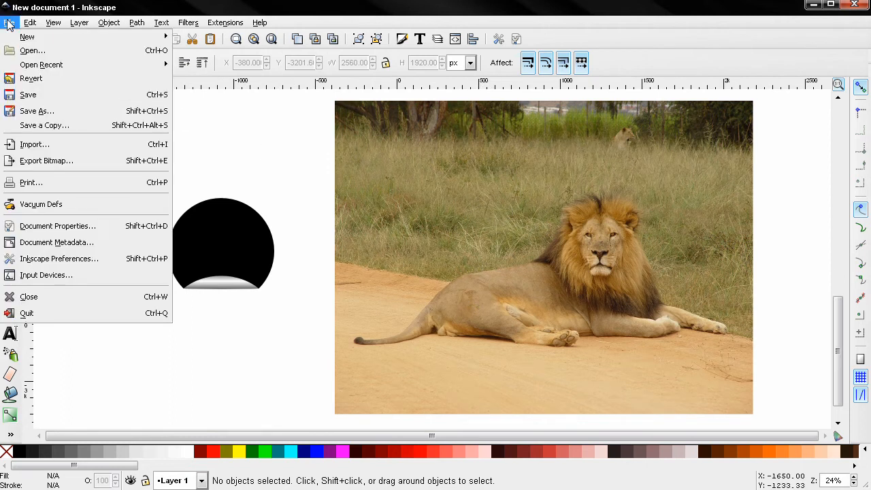
{"action": "left_click", "coordinate": [57, 144]}
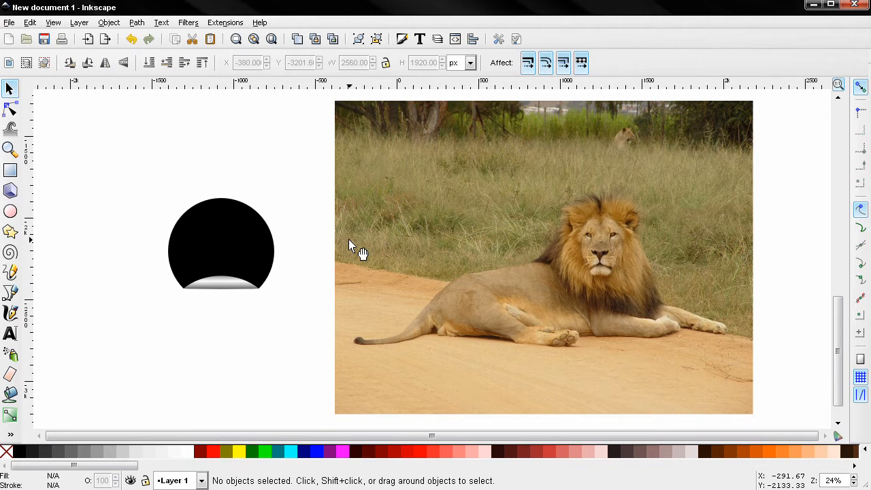
Resize the lion photo to 1350 px wide with its proportions locked and move it up beside the black sticker shape
{"action": "left_click", "coordinate": [426, 248]}
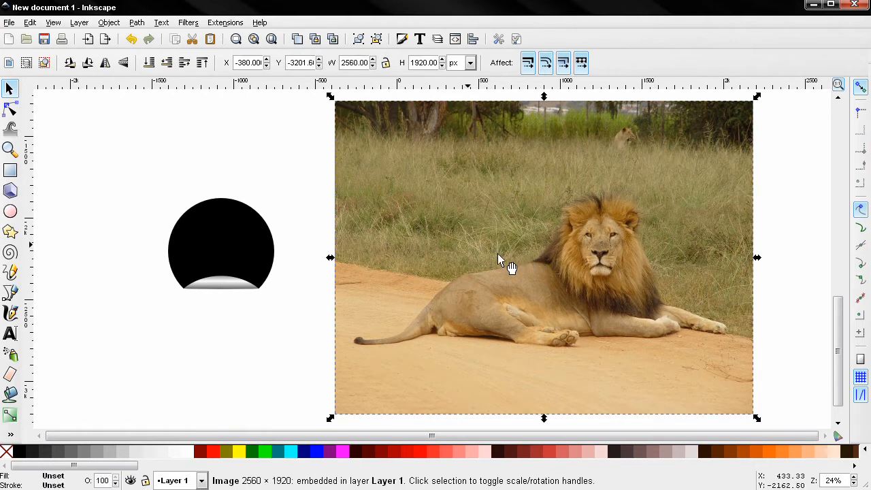
{"action": "left_click", "coordinate": [385, 64]}
{"action": "triple_click", "coordinate": [347, 62]}
{"action": "type", "text": "1350"}
{"action": "key", "text": "Return"}
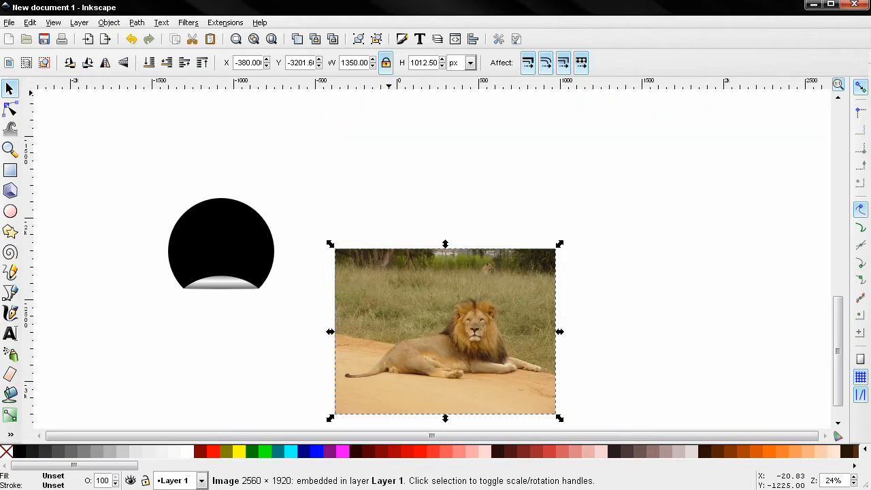
{"action": "left_click_drag", "start_coordinate": [443, 277], "coordinate": [424, 252]}
{"action": "scroll", "coordinate": [368, 248], "scroll_direction": "up", "scroll_amount": 2}
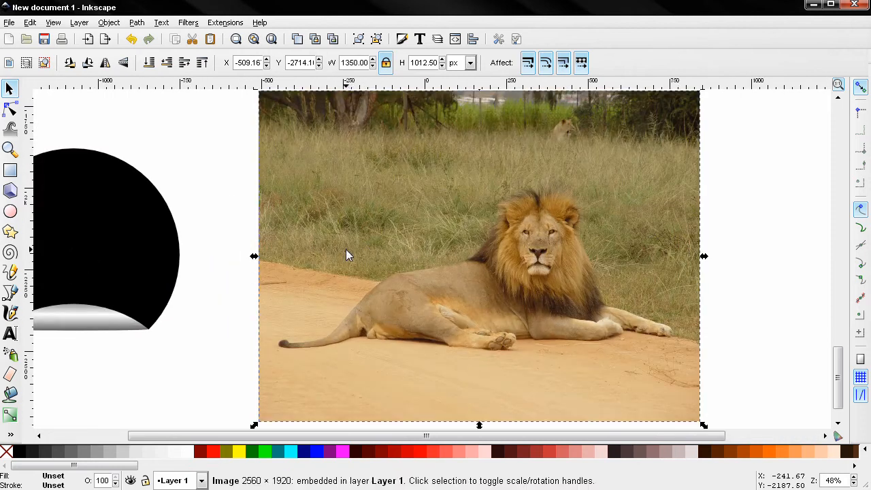
Rotate the black circle and its silver fold together counterclockwise until the fold faces the lower right
{"action": "left_click_drag", "start_coordinate": [349, 257], "coordinate": [472, 271]}
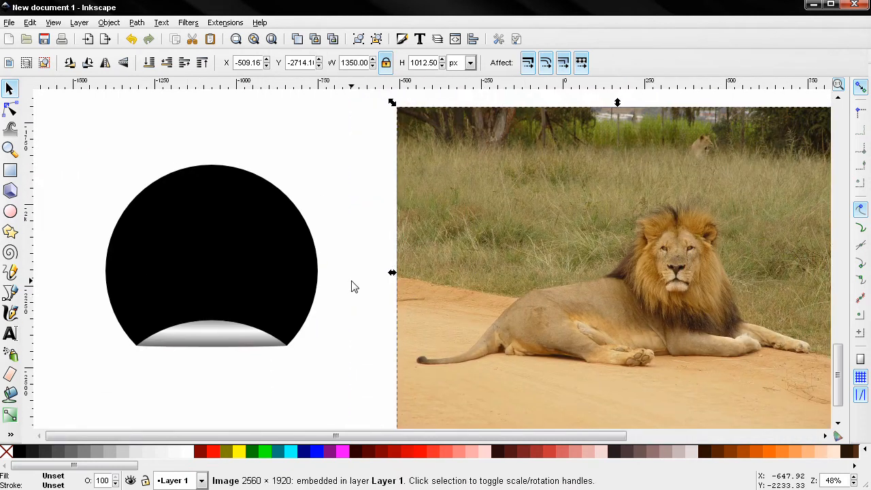
{"action": "left_click_drag", "start_coordinate": [362, 402], "coordinate": [43, 104]}
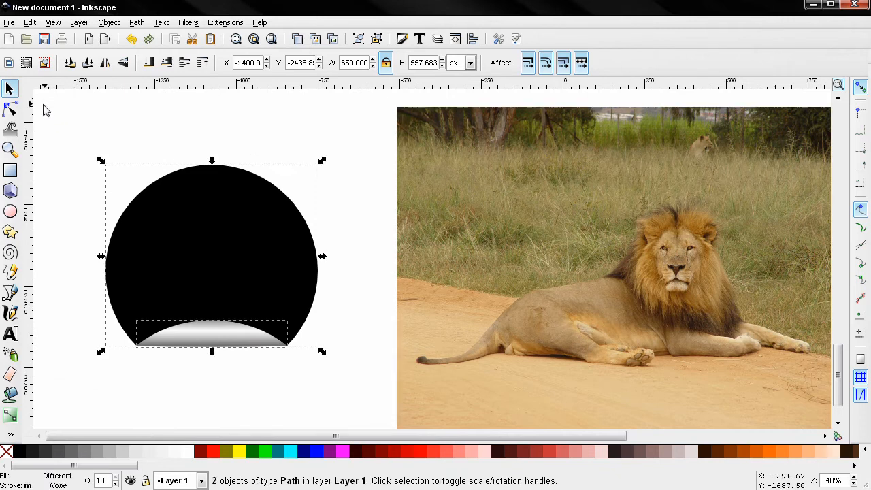
{"action": "left_click", "coordinate": [187, 238]}
{"action": "left_click_drag", "start_coordinate": [323, 162], "coordinate": [235, 153]}
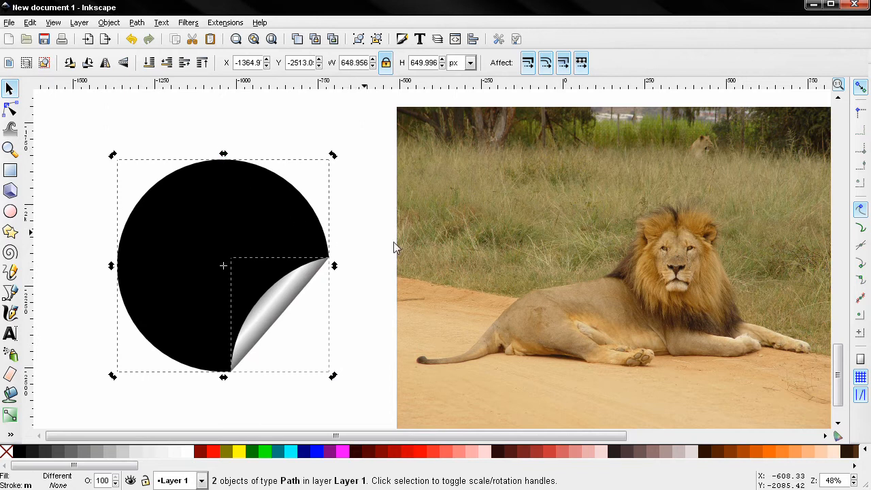
Convert the lion photo into a pattern and apply that pattern as the fill of the black circle
{"action": "left_click", "coordinate": [522, 258]}
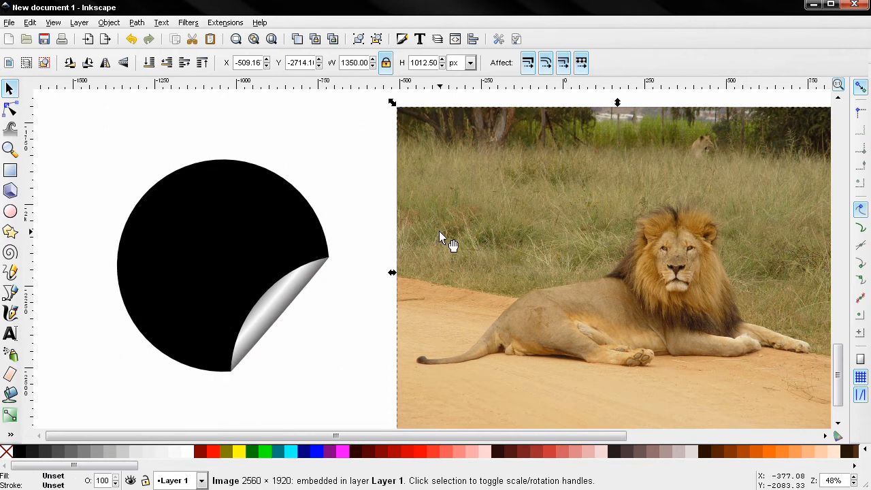
{"action": "left_click", "coordinate": [108, 23]}
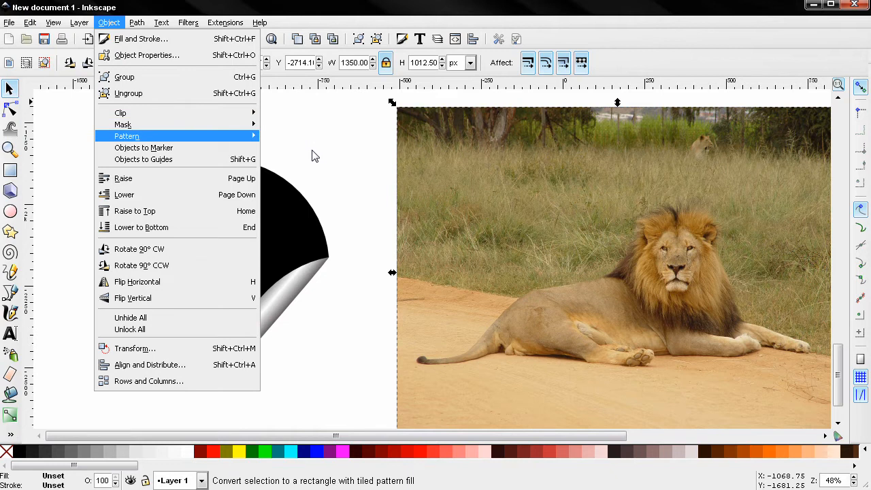
{"action": "left_click", "coordinate": [290, 220]}
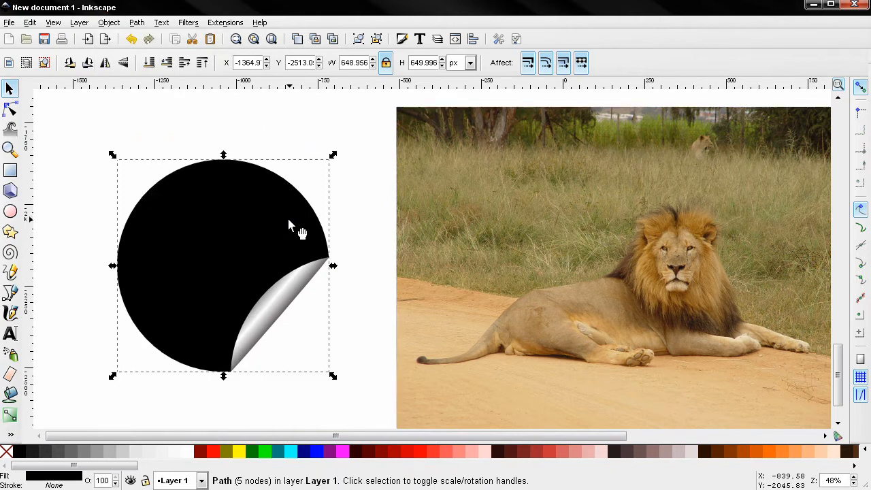
{"action": "left_click", "coordinate": [402, 40]}
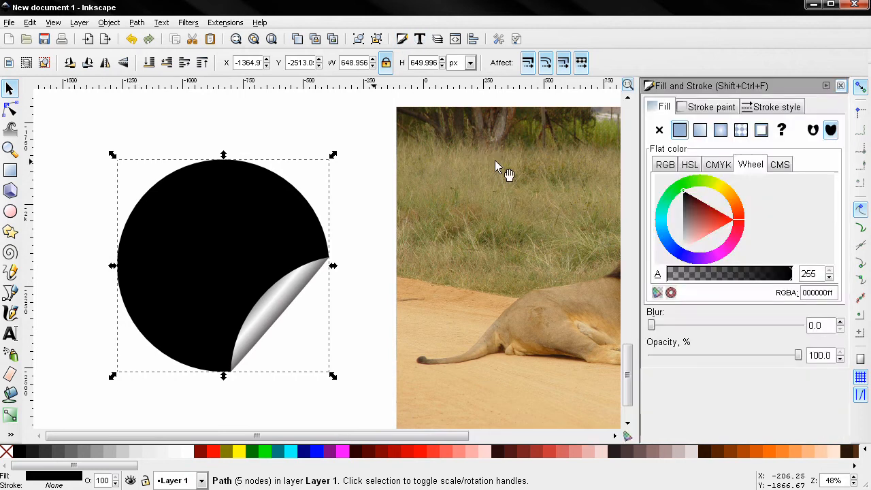
{"action": "left_click", "coordinate": [741, 131]}
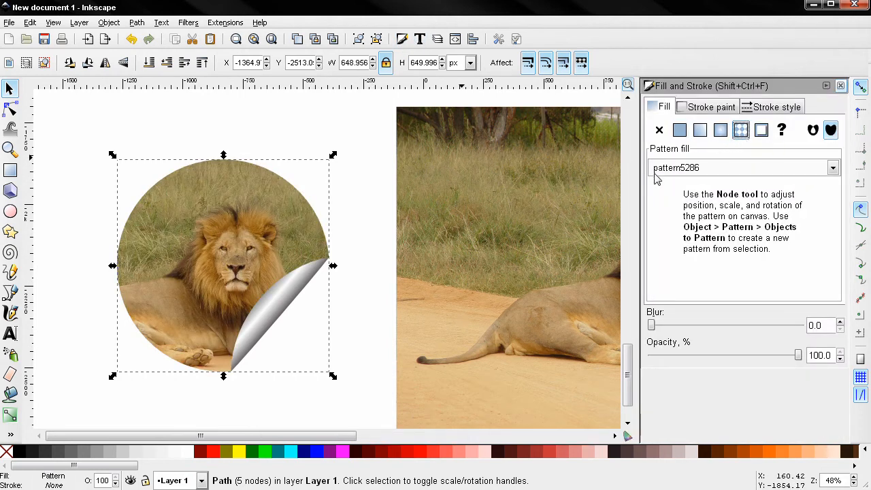
Shift the lion pattern up and to the left inside the circle using its on-canvas pattern handle
{"action": "scroll", "coordinate": [480, 221], "scroll_direction": "down", "scroll_amount": 1, "text": "ctrl"}
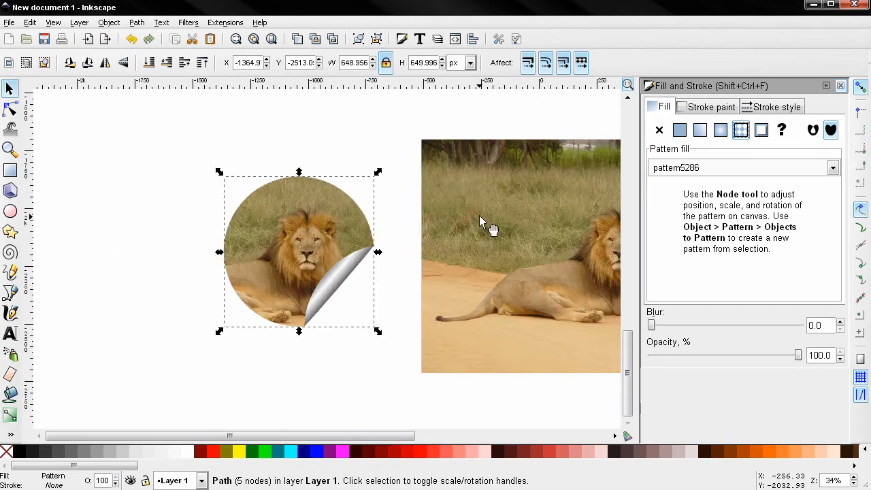
{"action": "left_click", "coordinate": [10, 109]}
{"action": "scroll", "coordinate": [511, 222], "scroll_direction": "right", "scroll_amount": 2}
{"action": "scroll", "coordinate": [511, 222], "scroll_direction": "up", "scroll_amount": 1}
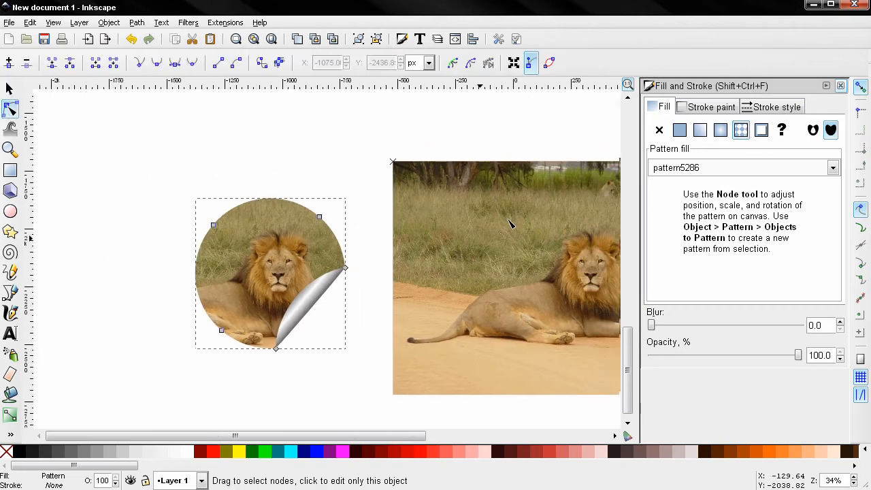
{"action": "left_click_drag", "start_coordinate": [360, 176], "coordinate": [351, 153]}
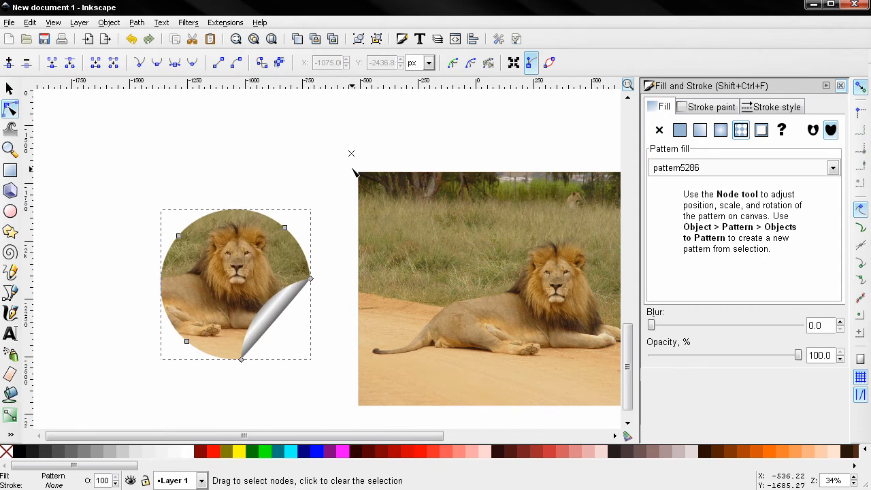
Delete the rectangular lion photo beside the sticker
{"action": "left_click", "coordinate": [9, 89]}
{"action": "left_click", "coordinate": [463, 276]}
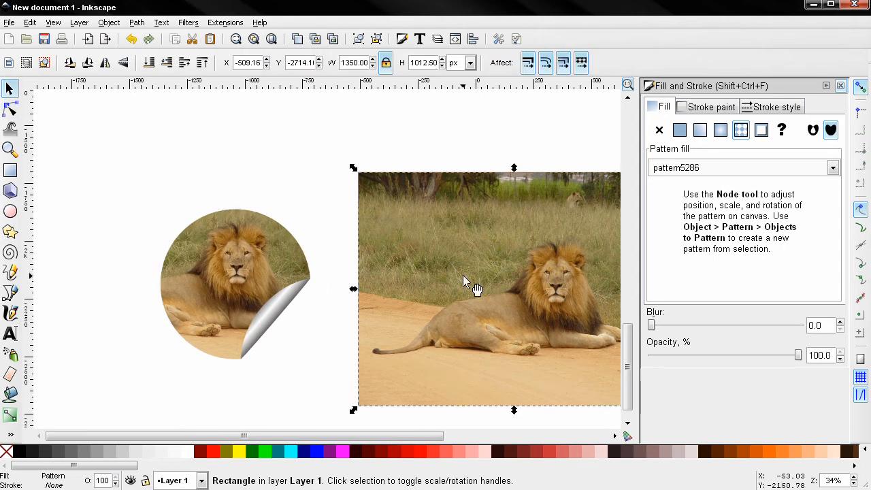
{"action": "key", "text": "Delete"}
{"action": "scroll", "coordinate": [447, 275], "scroll_direction": "up", "scroll_amount": 1, "text": "ctrl"}
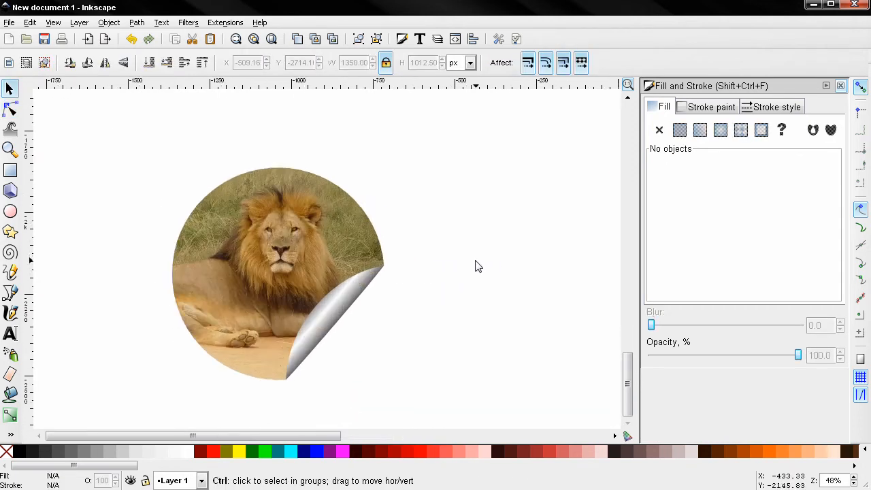
{"action": "scroll", "coordinate": [442, 272], "scroll_direction": "up", "scroll_amount": 1, "text": "ctrl"}
{"action": "scroll", "coordinate": [463, 272], "scroll_direction": "left", "scroll_amount": 3}
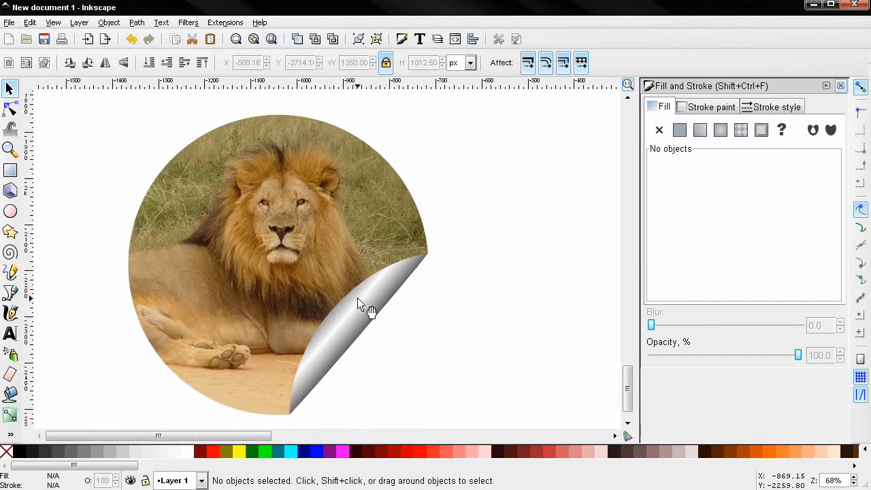
Place a duplicate of the lion circle, filled with dark gray 1a1a1a and given a blur of 1, behind the whole sticker
{"action": "left_click", "coordinate": [300, 256]}
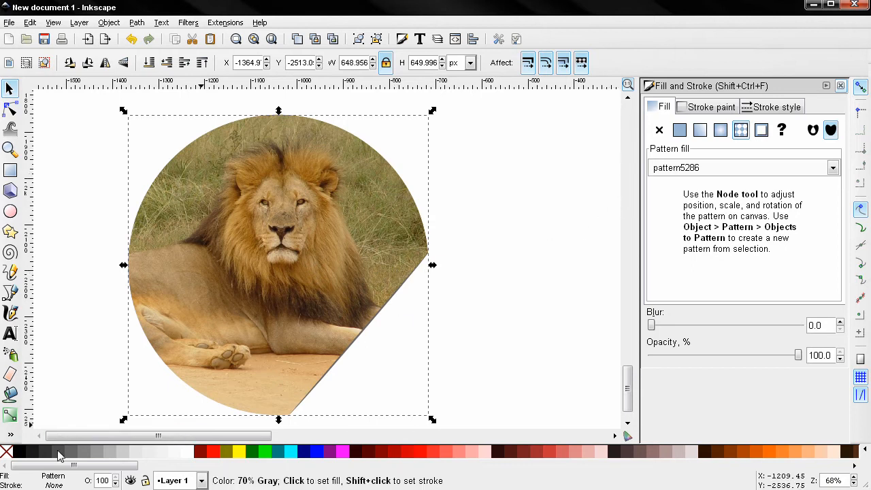
{"action": "left_click", "coordinate": [31, 451]}
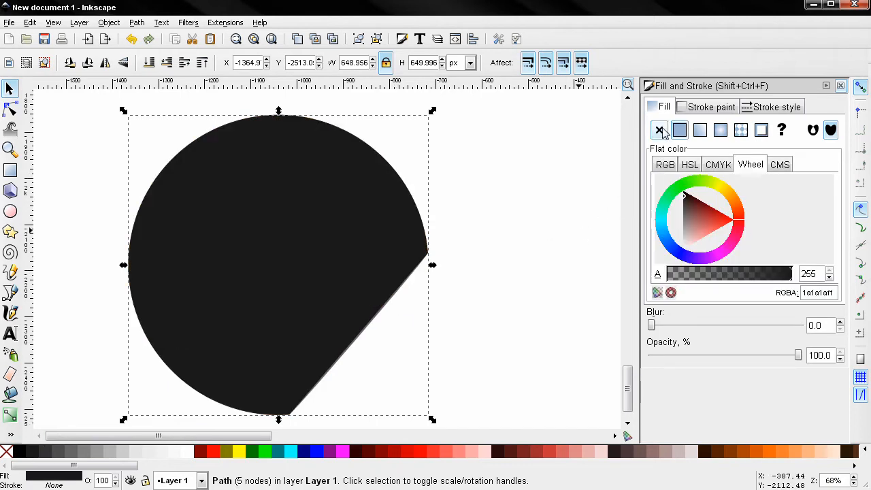
{"action": "double_click", "coordinate": [823, 326]}
{"action": "type", "text": "1"}
{"action": "key", "text": "Return"}
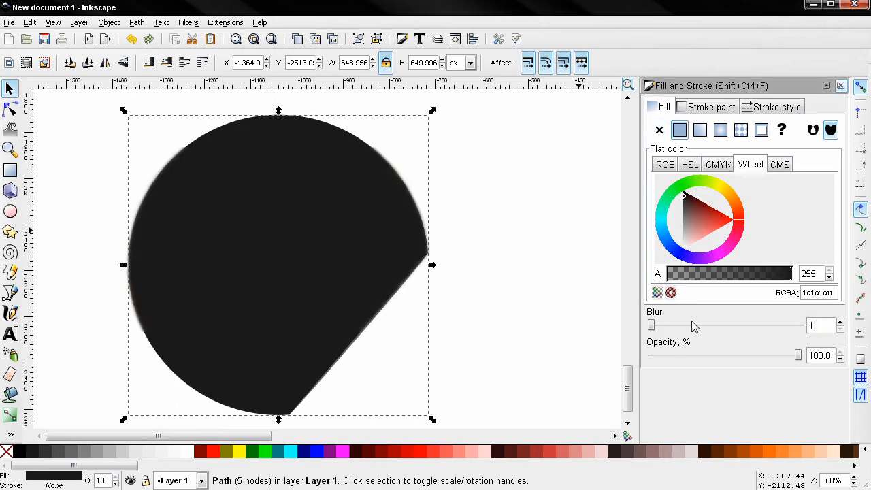
{"action": "left_click", "coordinate": [153, 67]}
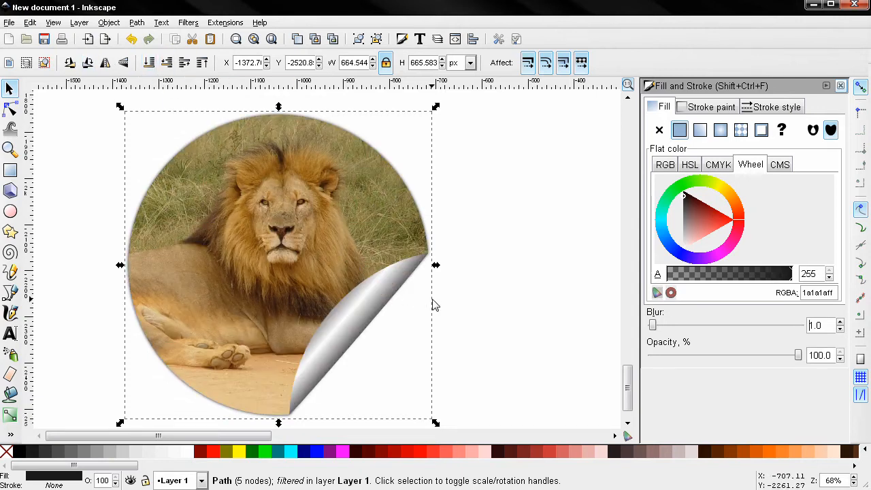
{"action": "left_click", "coordinate": [504, 300]}
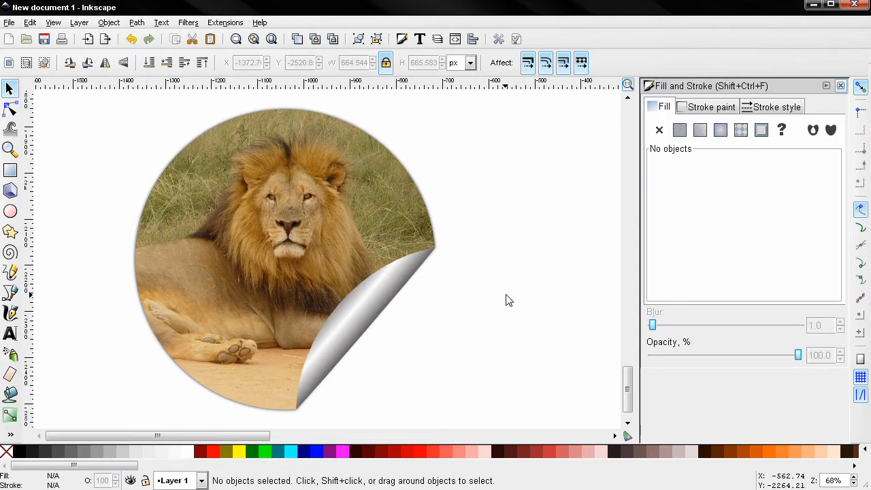
Duplicate the lion circle and scale the copy proportionally to 604 px wide
{"action": "left_click", "coordinate": [234, 228]}
{"action": "key", "text": "ctrl+d"}
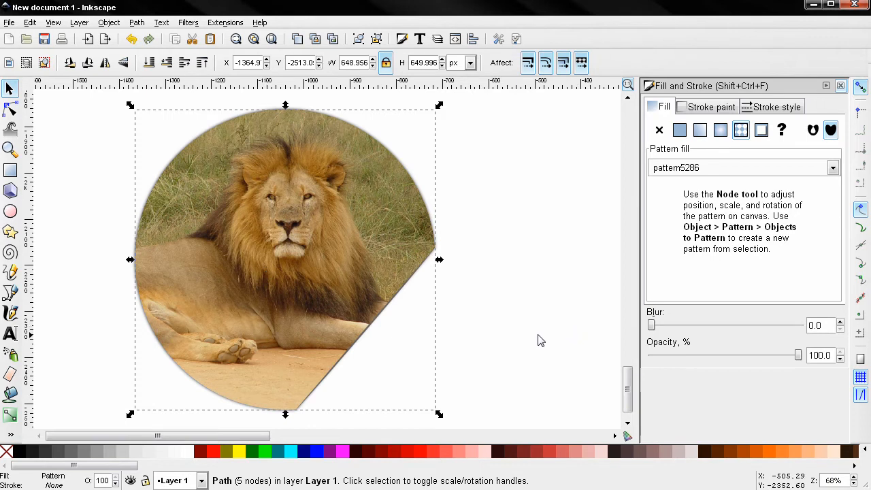
{"action": "left_click", "coordinate": [363, 63]}
{"action": "type", "text": "604"}
{"action": "key", "text": "Return"}
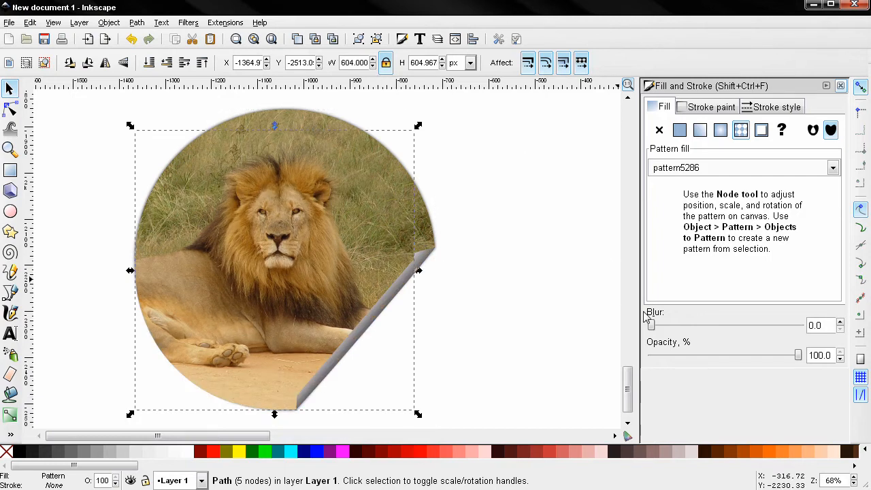
Fill the smaller circle copy with dark gray 1a1a1a and give it a blur of 5 and an opacity of 81%
{"action": "left_click_drag", "start_coordinate": [27, 451], "coordinate": [253, 383]}
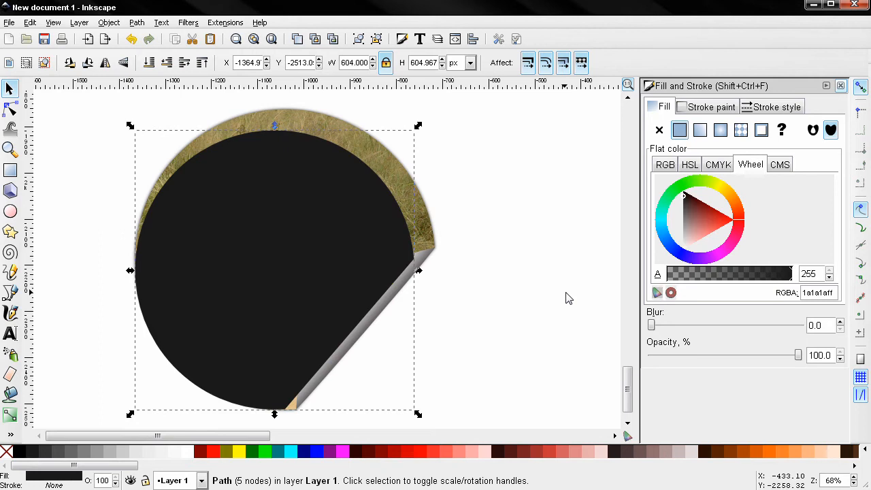
{"action": "left_click", "coordinate": [685, 326]}
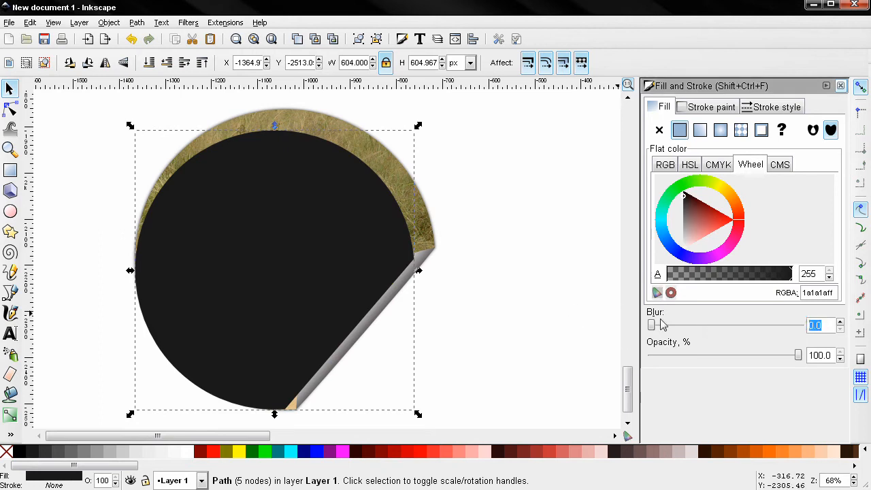
{"action": "key", "text": "Return"}
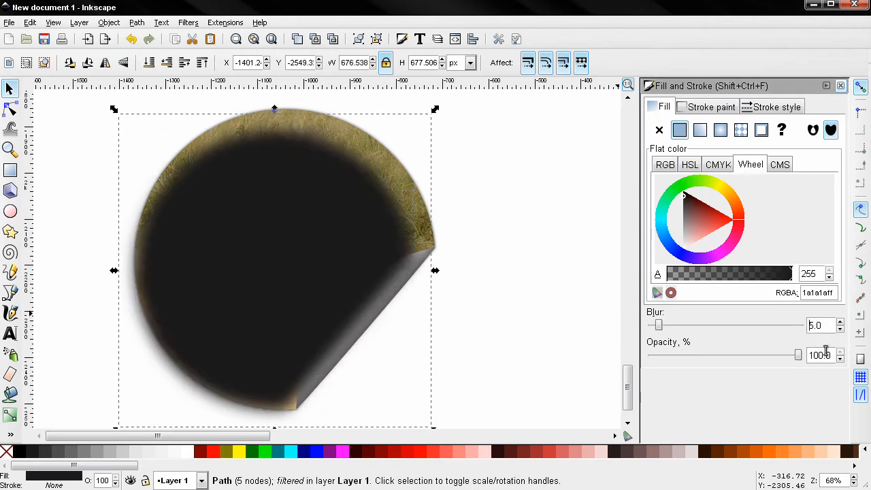
{"action": "type", "text": "81"}
{"action": "key", "text": "Return"}
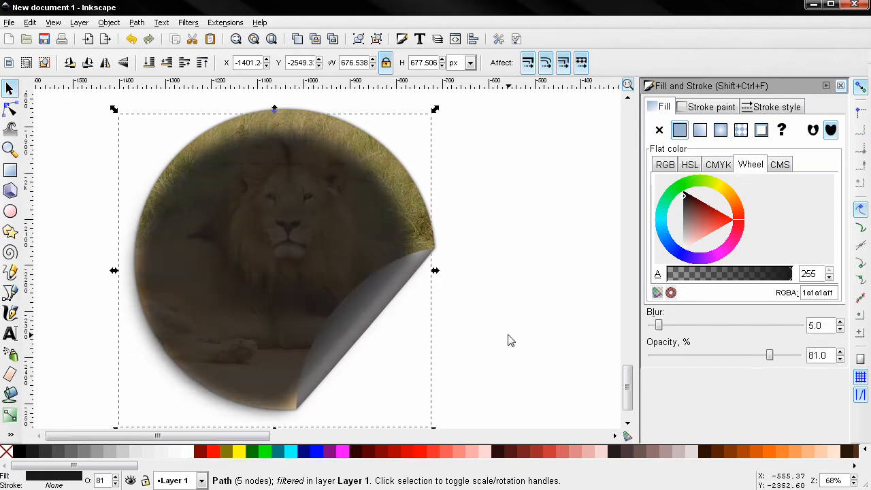
Move the blurred dark copy slightly to the right toward the fold and lower it to the bottom of the stack
{"action": "mouse_move", "coordinate": [268, 297]}
{"action": "left_mouse_down"}
{"action": "mouse_move", "coordinate": [291, 302]}
{"action": "mouse_move", "coordinate": [282, 295]}
{"action": "left_mouse_up"}
{"action": "left_click", "coordinate": [149, 62]}
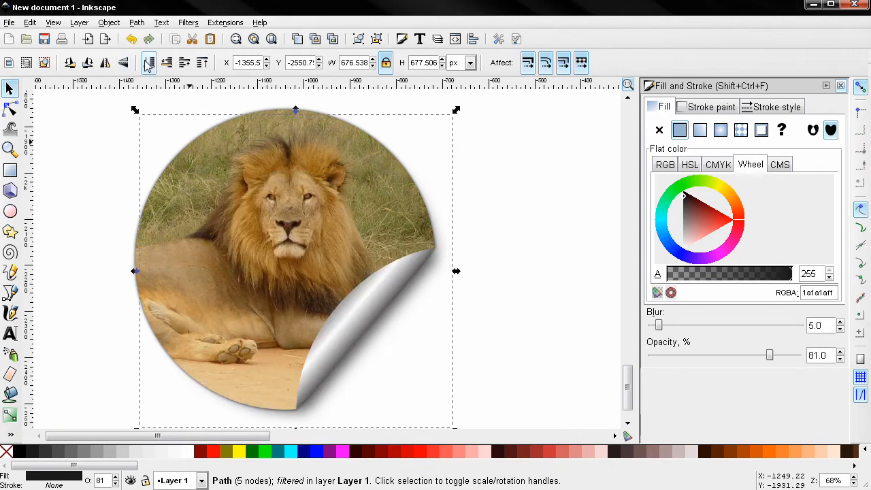
{"action": "left_click", "coordinate": [52, 196]}
{"action": "left_click_drag", "start_coordinate": [99, 270], "coordinate": [111, 263]}
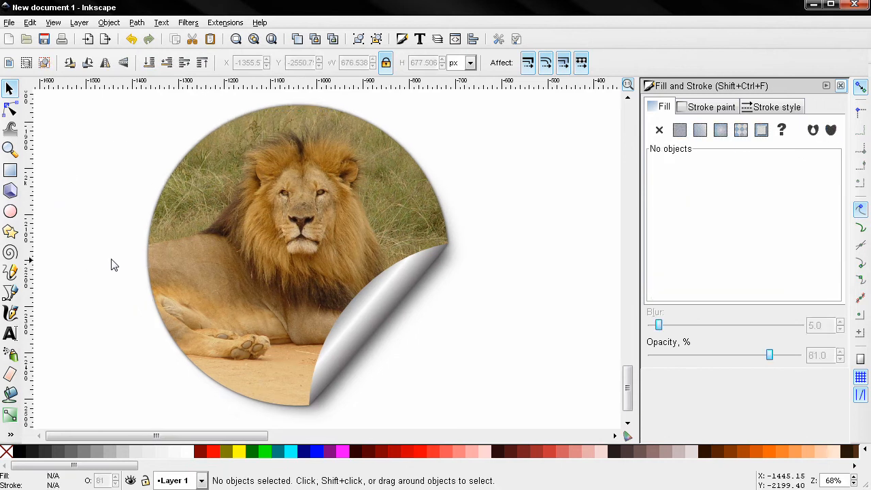
Duplicate the silver fold, fill the copy with dark gray 1a1a1a and set its opacity to 60%
{"action": "left_click", "coordinate": [361, 338]}
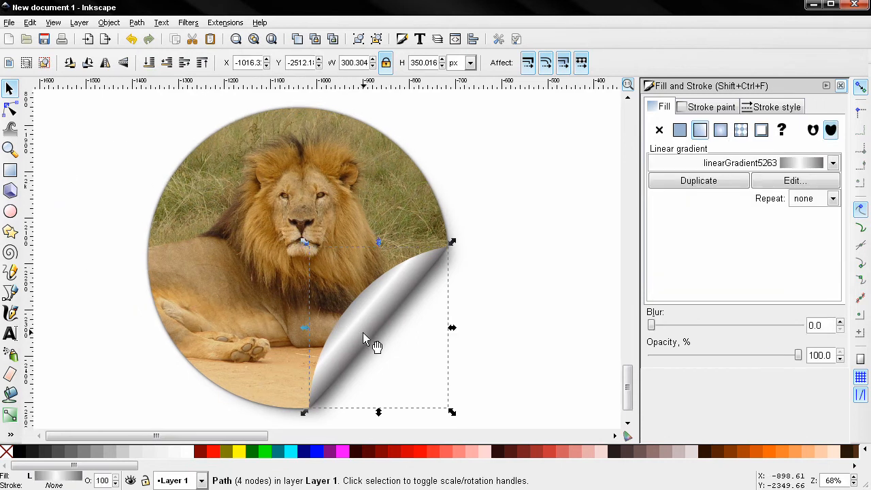
{"action": "key", "text": "ctrl+d"}
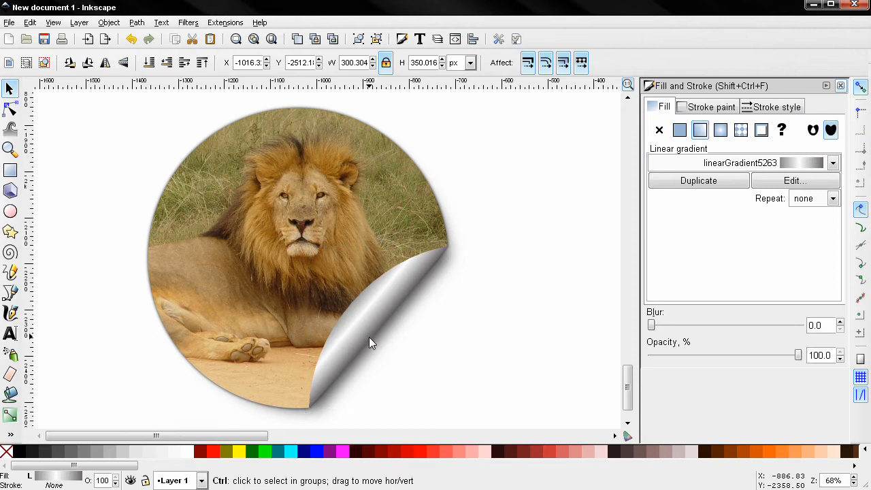
{"action": "left_click", "coordinate": [34, 452]}
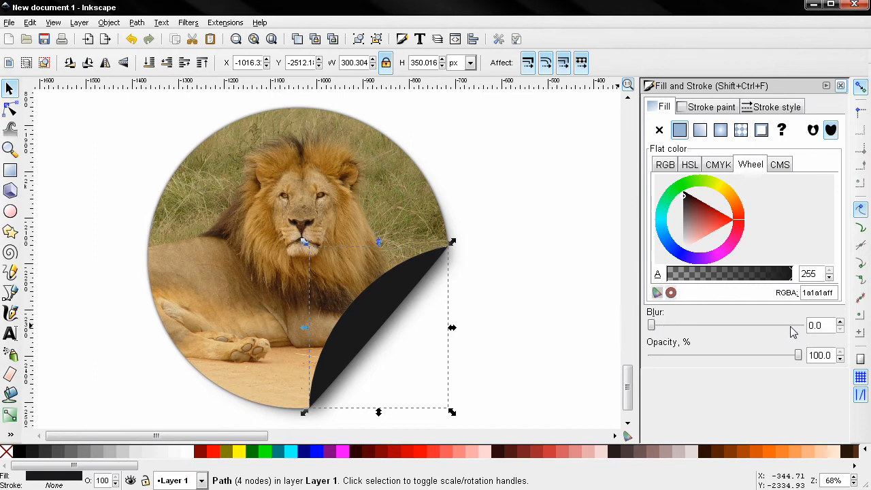
{"action": "left_click", "coordinate": [832, 355]}
{"action": "type", "text": "60"}
{"action": "key", "text": "Return"}
Give the dark fold copy a blur of 2 and shift it slightly down and left toward the lion
{"action": "left_click", "coordinate": [821, 326]}
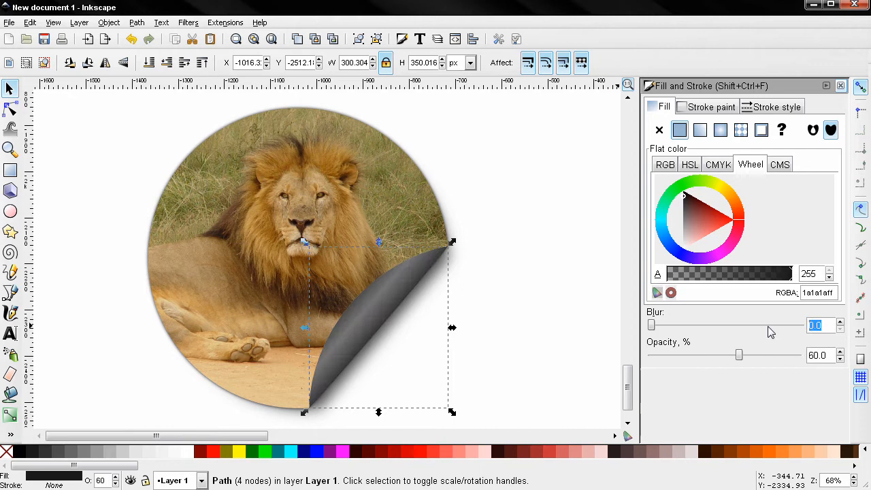
{"action": "type", "text": "2"}
{"action": "key", "text": "Return"}
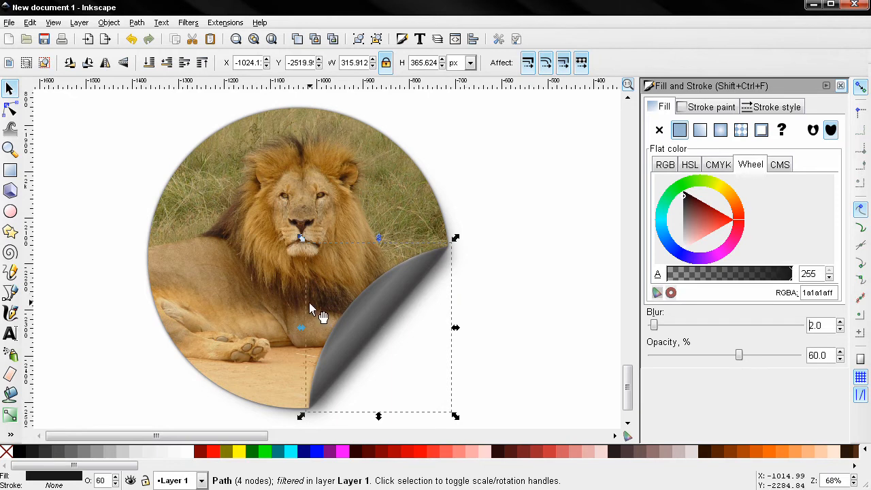
{"action": "left_click_drag", "start_coordinate": [354, 320], "coordinate": [348, 326]}
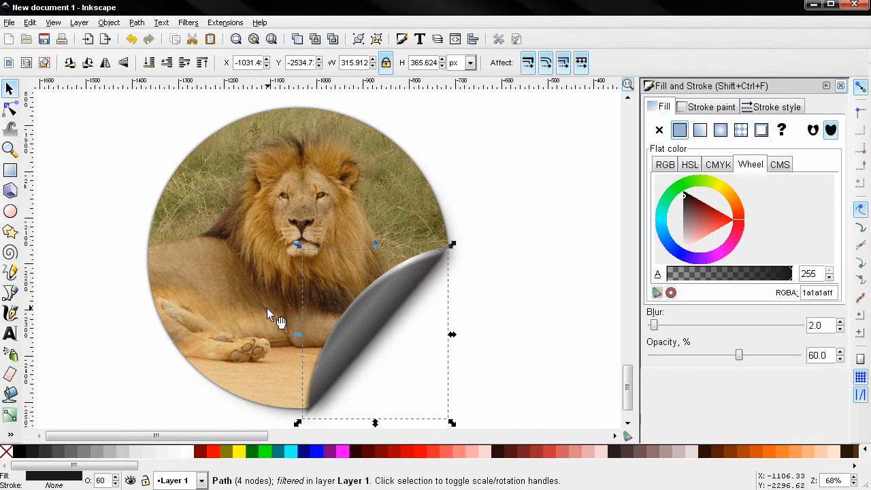
Duplicate the lion circle, raise the copy to the top and use it to clip the blurred fold shadow
{"action": "left_click", "coordinate": [222, 247]}
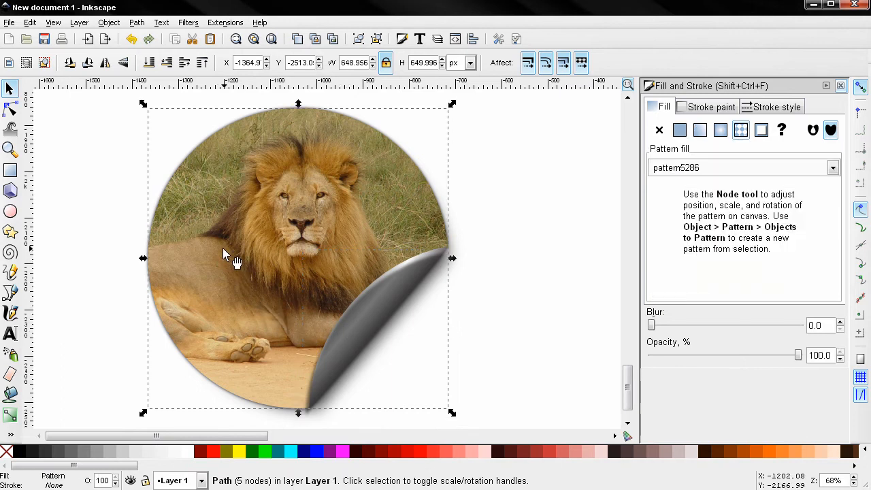
{"action": "key", "text": "Home"}
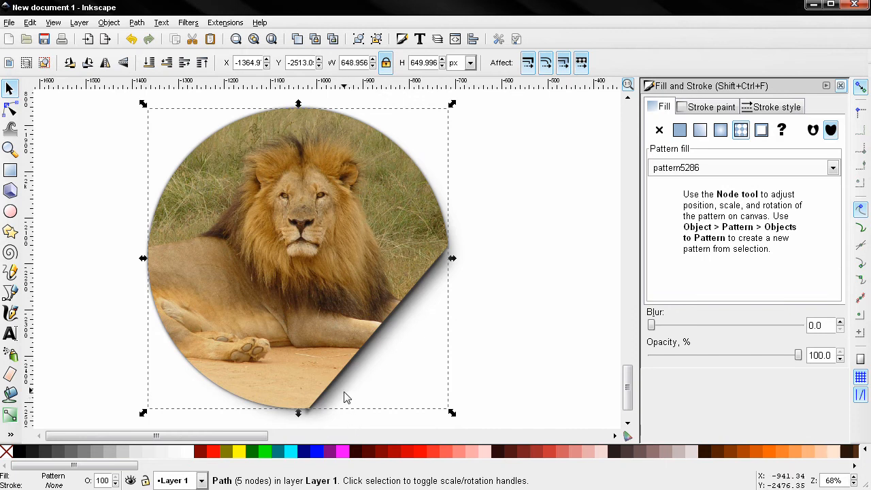
{"action": "key", "text": "shift"}
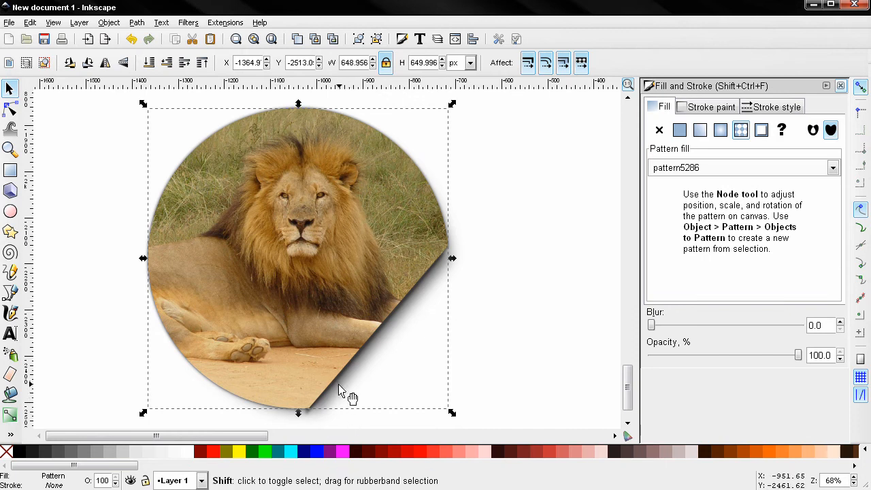
{"action": "left_click", "coordinate": [339, 388], "text": "shift"}
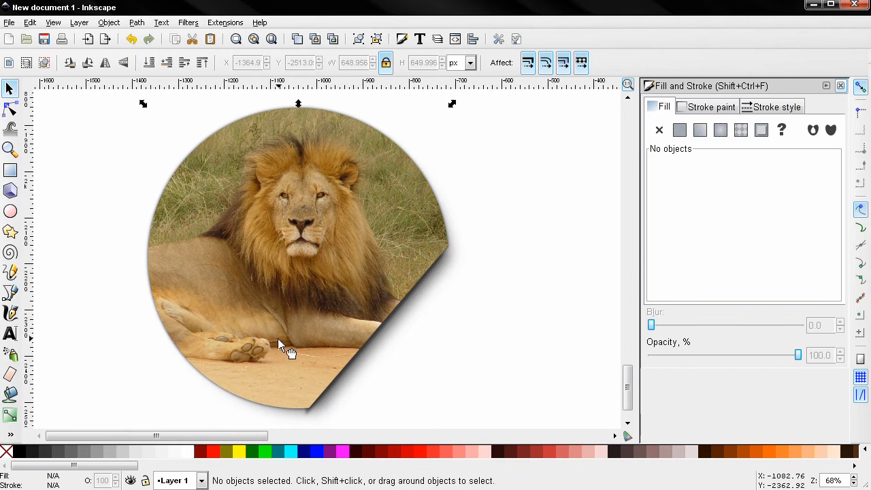
{"action": "left_click", "coordinate": [345, 391], "text": "shift"}
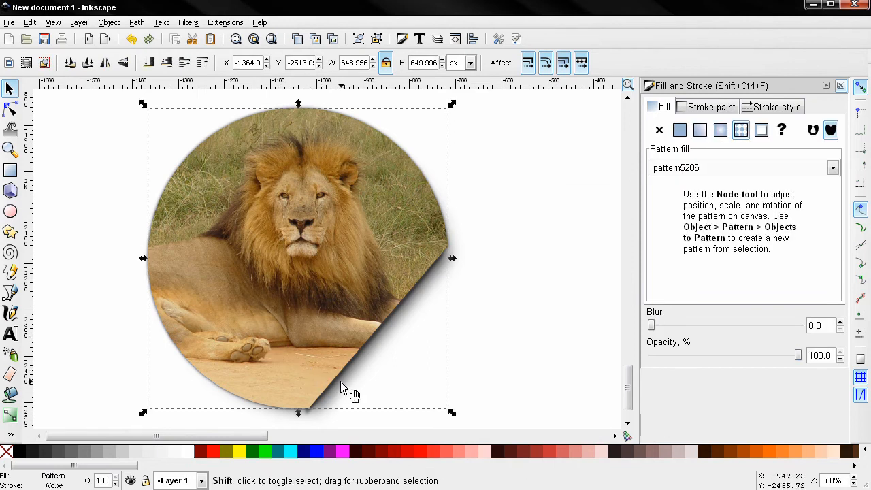
{"action": "left_click", "coordinate": [343, 387], "text": "shift"}
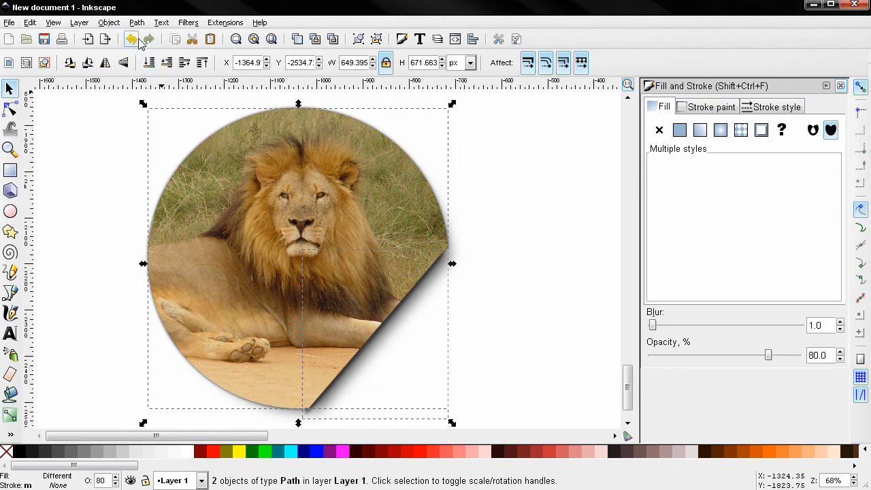
{"action": "left_click", "coordinate": [110, 23]}
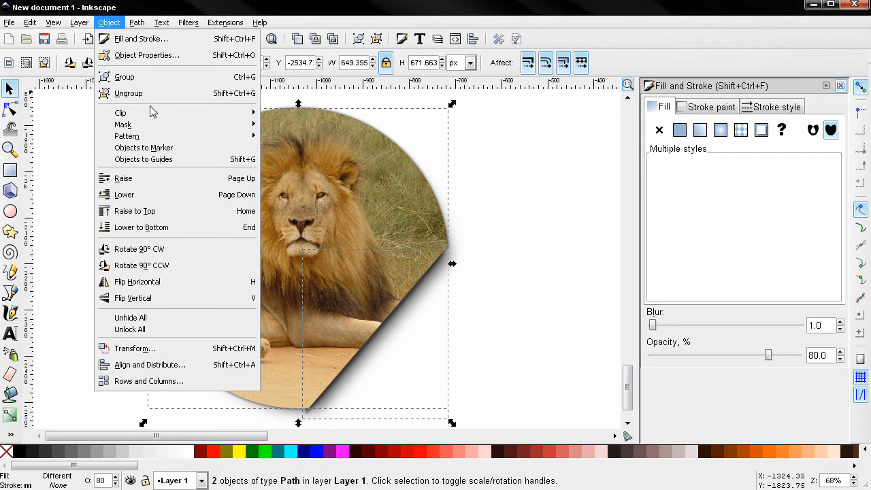
{"action": "mouse_move", "coordinate": [165, 115]}
{"action": "left_click", "coordinate": [273, 113]}
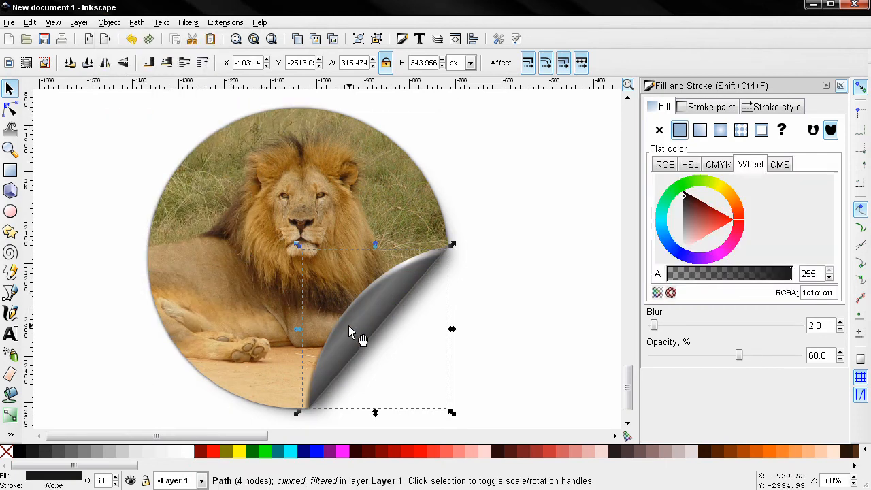
Lower the clipped shadow beneath the silver fold and clear the selection
{"action": "left_click", "coordinate": [127, 227]}
{"action": "left_click_drag", "start_coordinate": [187, 300], "coordinate": [211, 298]}
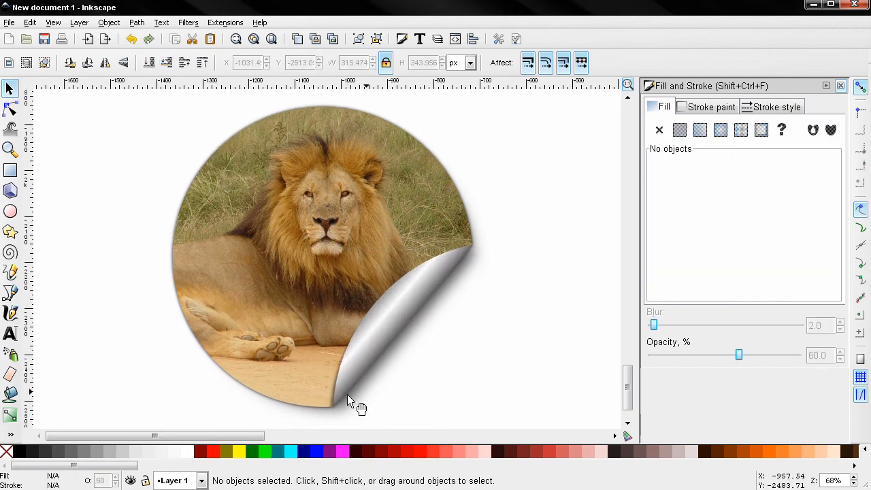
{"action": "left_click_drag", "start_coordinate": [431, 361], "coordinate": [412, 360]}
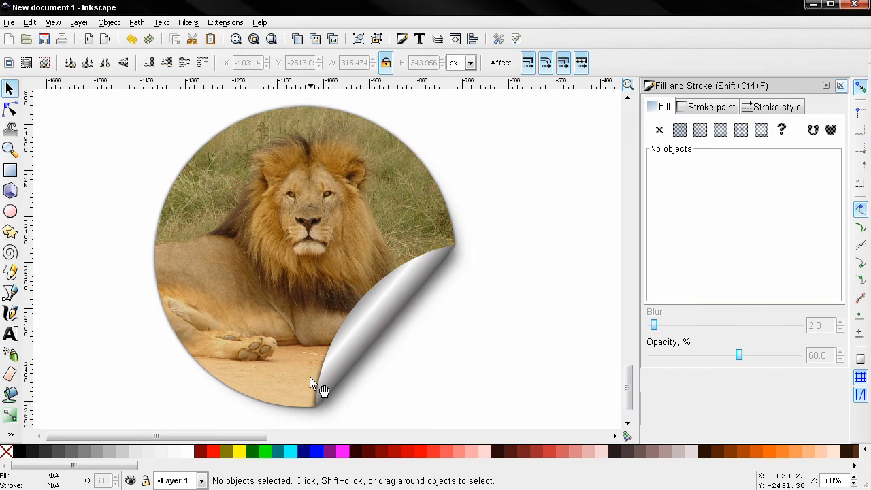
Group all the objects of the lion sticker
{"action": "scroll", "coordinate": [368, 381], "scroll_direction": "down", "scroll_amount": 2}
{"action": "left_click_drag", "start_coordinate": [439, 414], "coordinate": [133, 177]}
{"action": "left_click", "coordinate": [358, 39]}
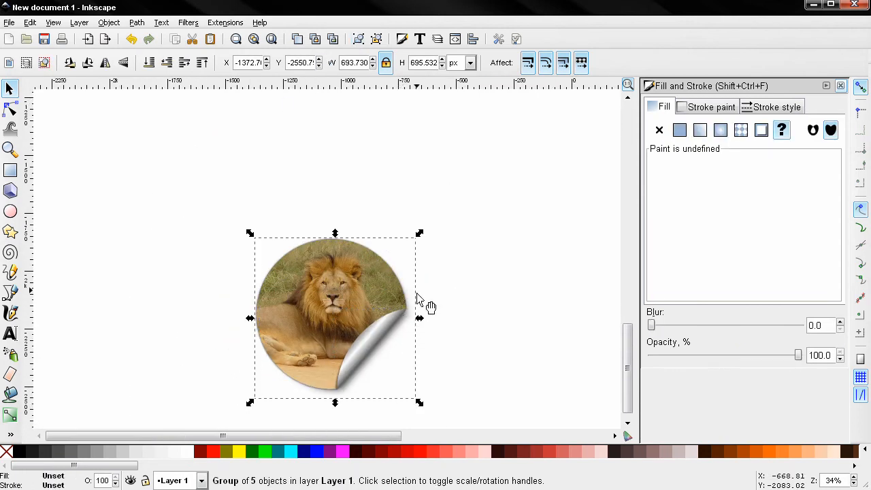
Rotate the sticker group counterclockwise until its fold faces the upper right, move it up and ungroup it
{"action": "left_click", "coordinate": [401, 247]}
{"action": "left_click_drag", "start_coordinate": [420, 234], "coordinate": [266, 188]}
{"action": "left_click_drag", "start_coordinate": [332, 346], "coordinate": [334, 273]}
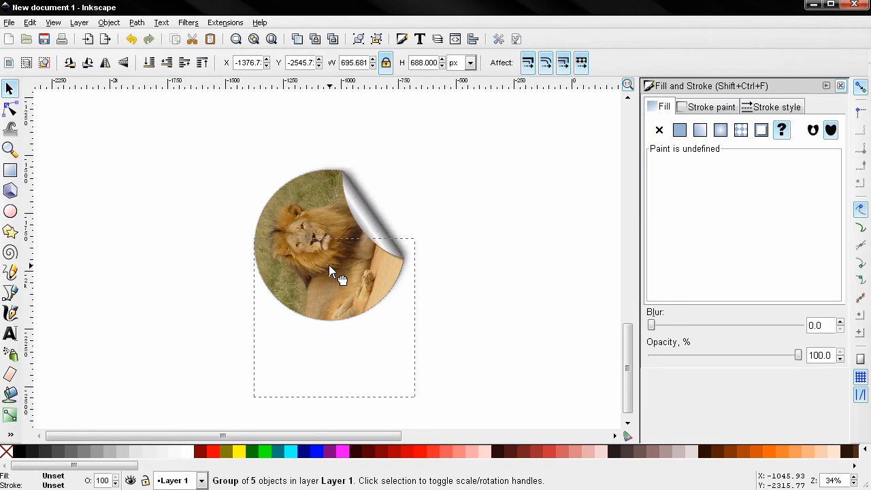
{"action": "left_click", "coordinate": [377, 40]}
{"action": "left_click", "coordinate": [173, 235]}
Rotate the lion circle's pattern fill until the lion stands upright and reposition it to center the lion in the sticker
{"action": "left_click", "coordinate": [286, 249]}
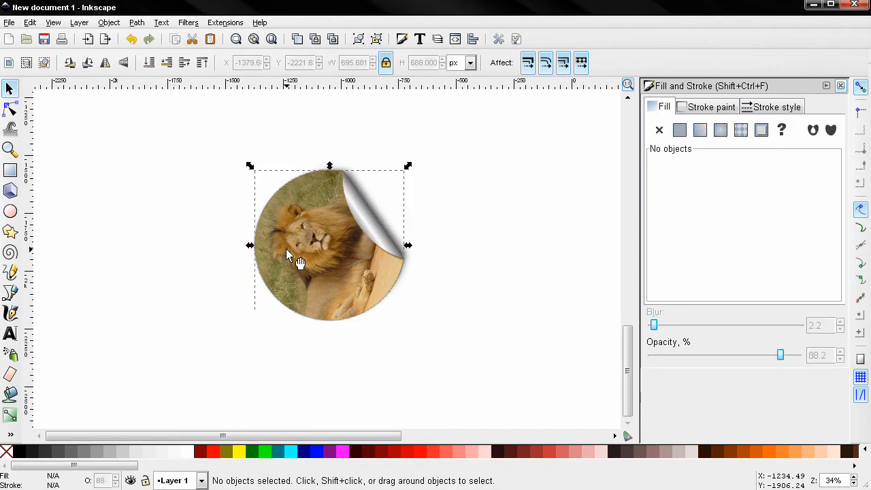
{"action": "left_click", "coordinate": [10, 112]}
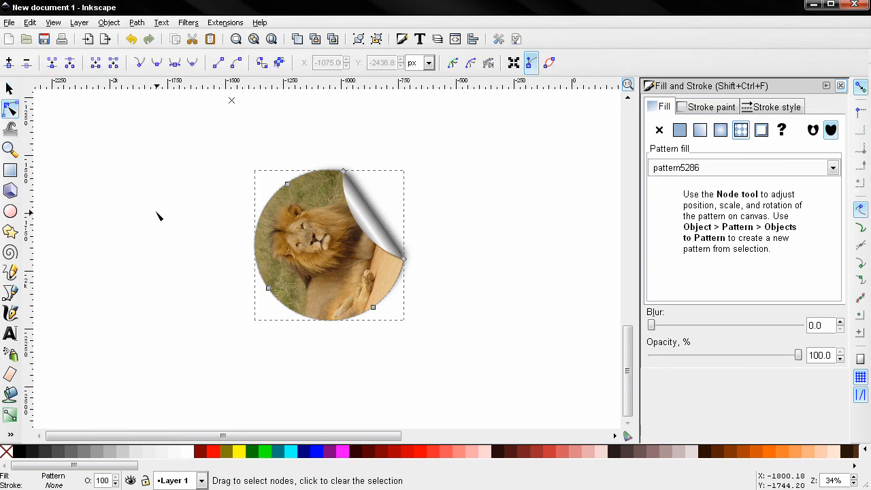
{"action": "scroll", "coordinate": [136, 204], "scroll_direction": "down", "scroll_amount": 1}
{"action": "scroll", "coordinate": [123, 253], "scroll_direction": "down", "scroll_amount": 1}
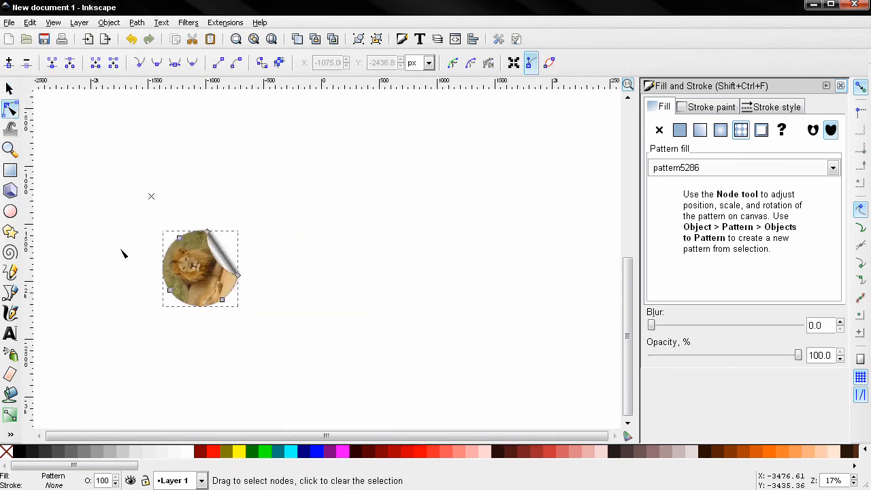
{"action": "scroll", "coordinate": [102, 231], "scroll_direction": "down", "scroll_amount": 1}
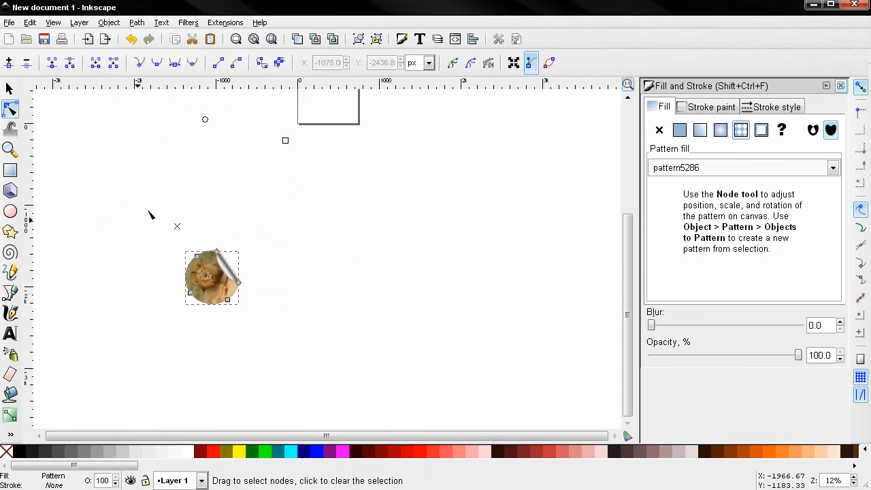
{"action": "left_click_drag", "start_coordinate": [206, 121], "coordinate": [290, 221]}
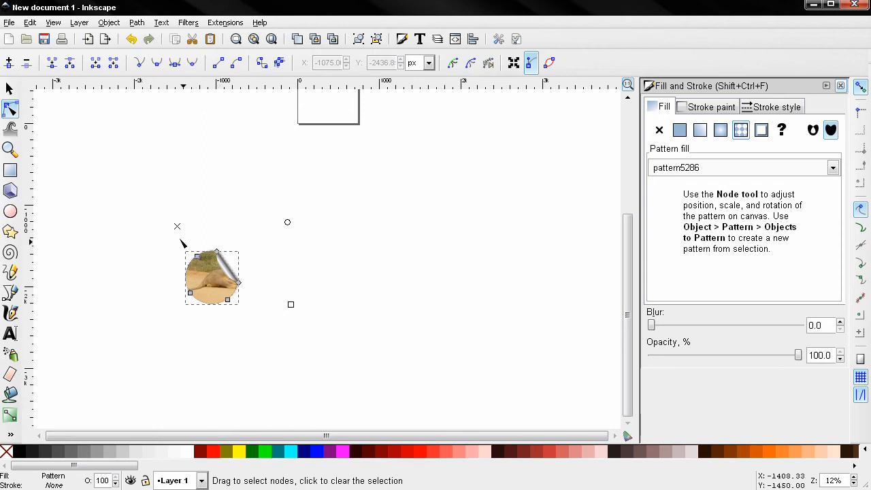
{"action": "left_click_drag", "start_coordinate": [179, 229], "coordinate": [139, 238]}
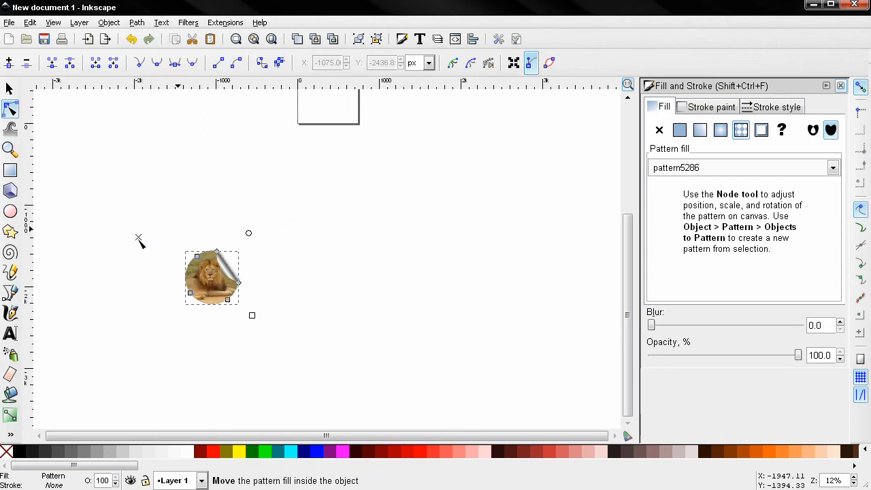
Examine the realigned lion photo and the fold on the rotated sticker up close
{"action": "key", "text": "plus"}
{"action": "key", "text": "plus"}
{"action": "key", "text": "plus"}
{"action": "key", "text": "plus"}
{"action": "left_click", "coordinate": [9, 89]}
{"action": "left_click", "coordinate": [138, 252]}
{"action": "scroll", "coordinate": [143, 246], "scroll_direction": "up", "scroll_amount": 1, "text": "ctrl"}
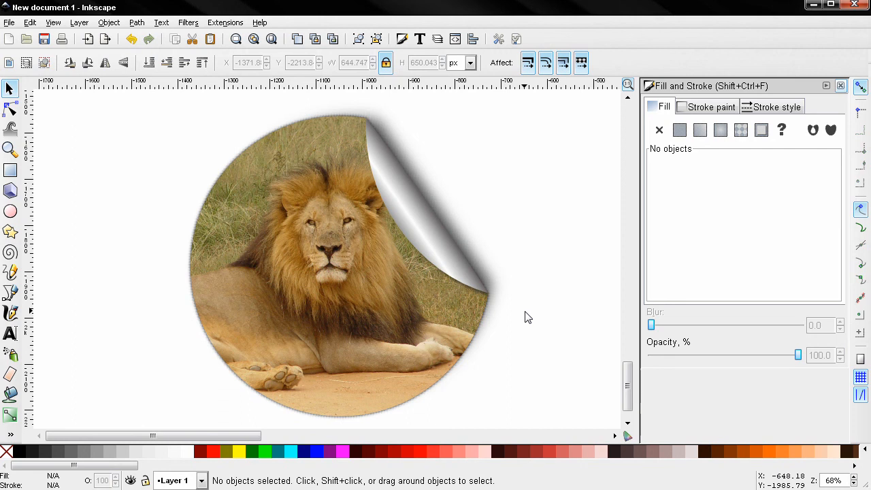
Rotate the lion circle's pattern fill slightly clockwise to fine-tune the angle of the photo
{"action": "scroll", "coordinate": [527, 316], "scroll_direction": "down", "scroll_amount": 4, "text": "ctrl"}
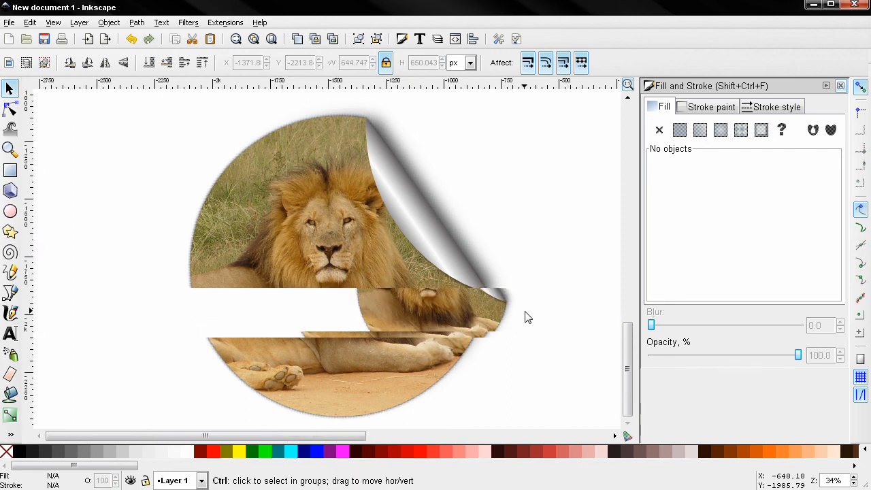
{"action": "left_click_drag", "start_coordinate": [528, 317], "coordinate": [370, 295]}
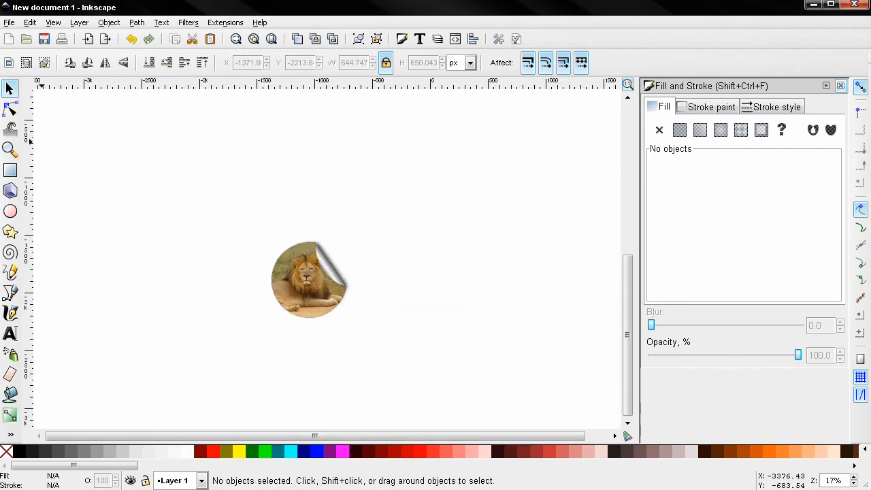
{"action": "left_click", "coordinate": [9, 109]}
{"action": "left_click", "coordinate": [299, 300]}
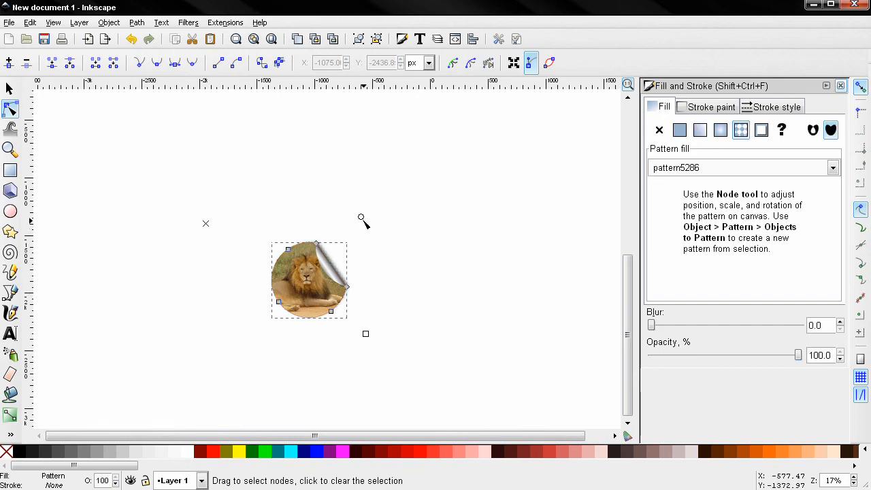
{"action": "left_click_drag", "start_coordinate": [360, 218], "coordinate": [362, 224]}
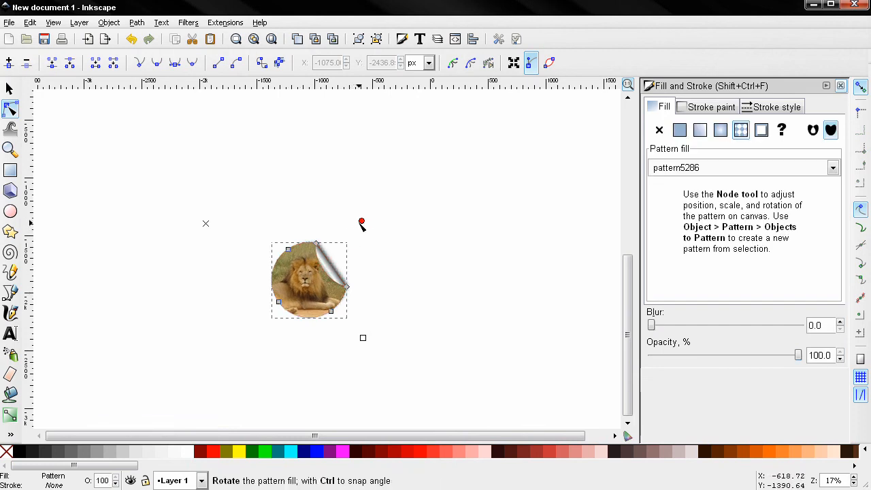